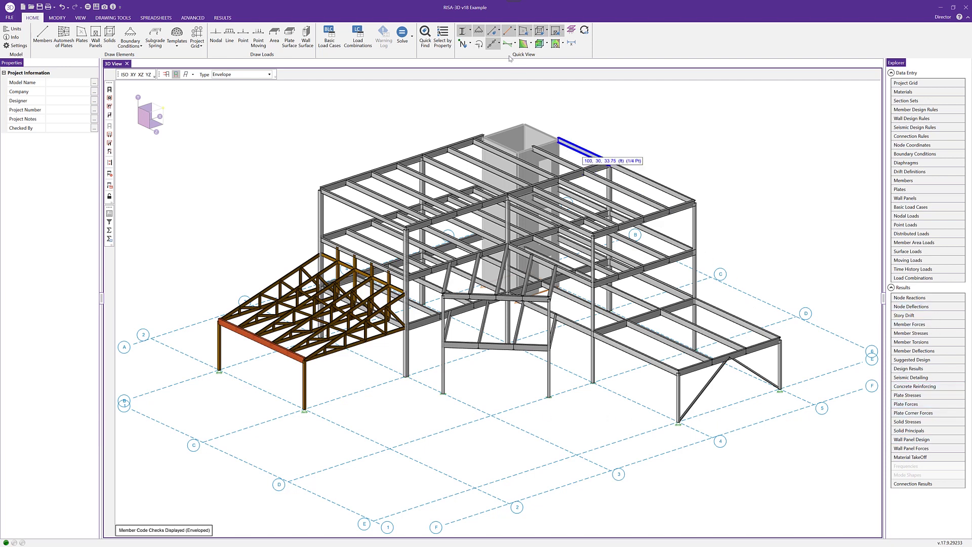
# - Show members as wireframe lines labelled with enveloped code-check ratios such as 0.45 and 0.27
pyautogui.click(463, 33)
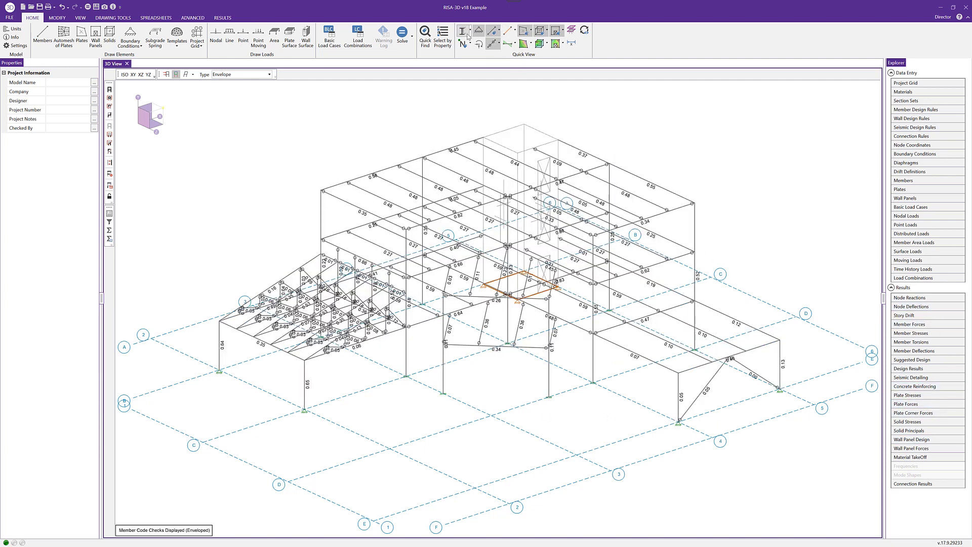
# - Colour the members by Code Check ratio and start a member Detail Report
pyautogui.click(515, 31)
pyautogui.click(527, 109)
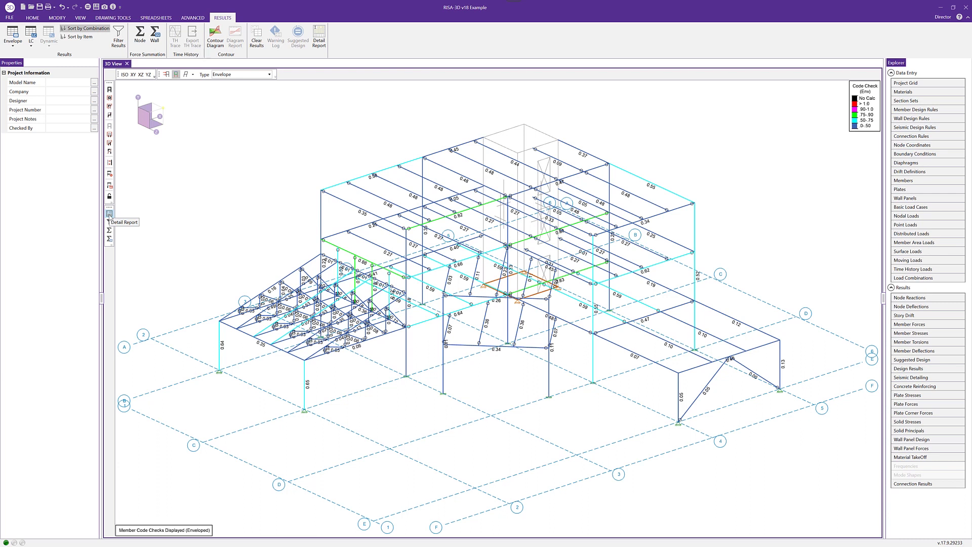
pyautogui.click(110, 213)
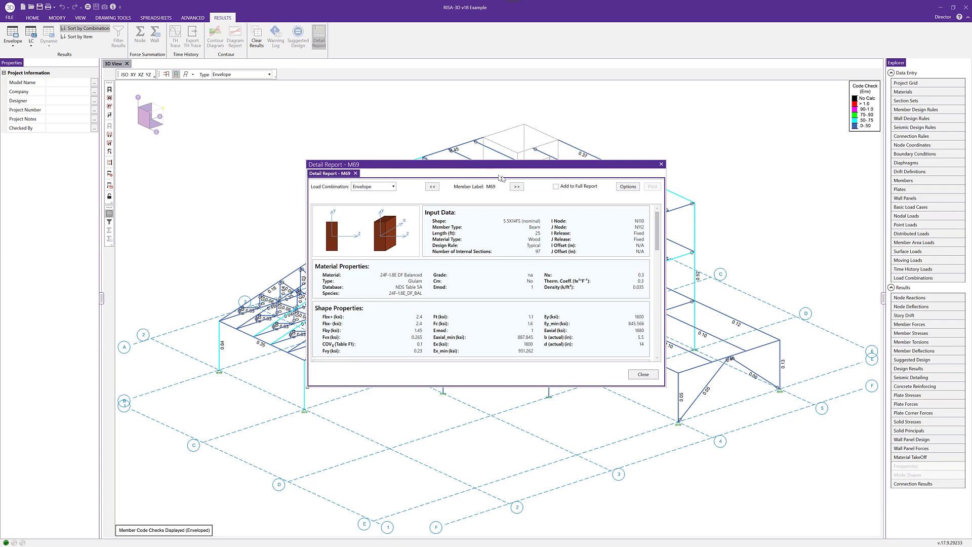
# - Dock the glulam beam M69 Detail Report in the right half beside the model
pyautogui.moveTo(581, 240); pyautogui.dragTo(557, 315)
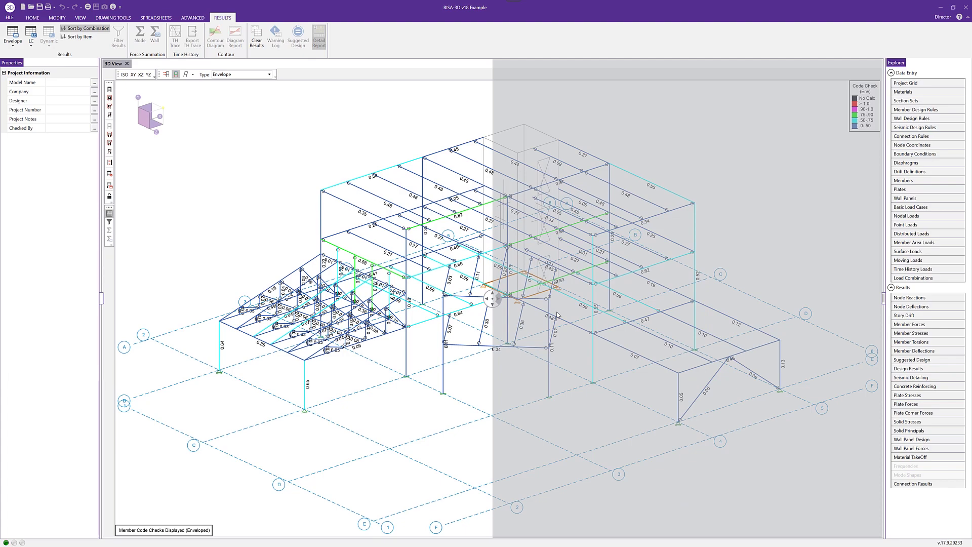
pyautogui.moveTo(557, 315); pyautogui.dragTo(611, 314)
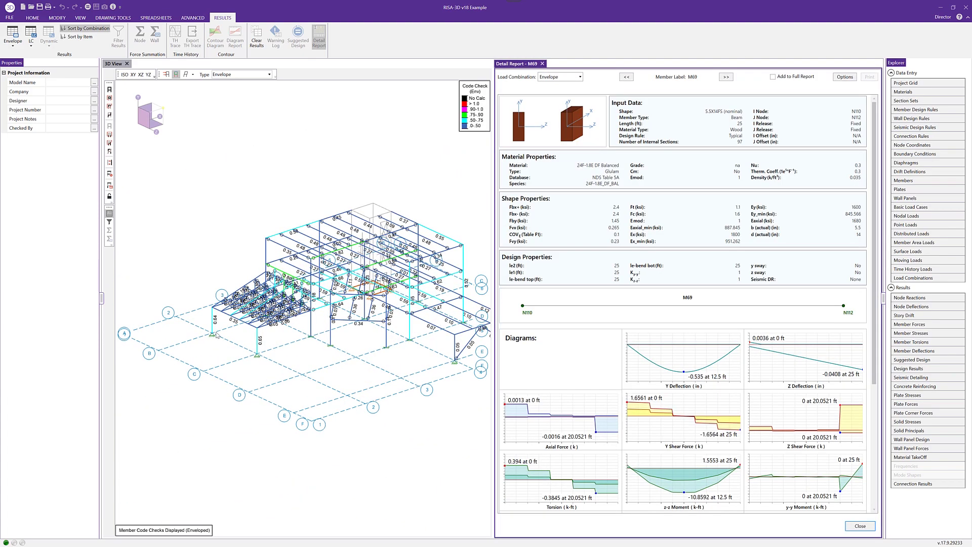
# - Scroll M69's report to its code check and enlarge its z-z Moment diagram
pyautogui.scroll(5, 216, 335)
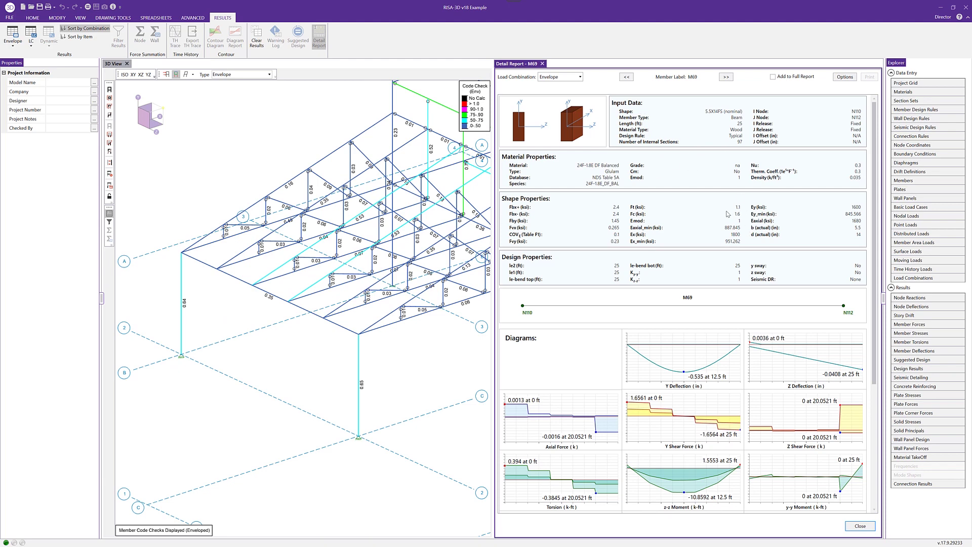
pyautogui.scroll(-1, 728, 214)
pyautogui.scroll(-3, 727, 214)
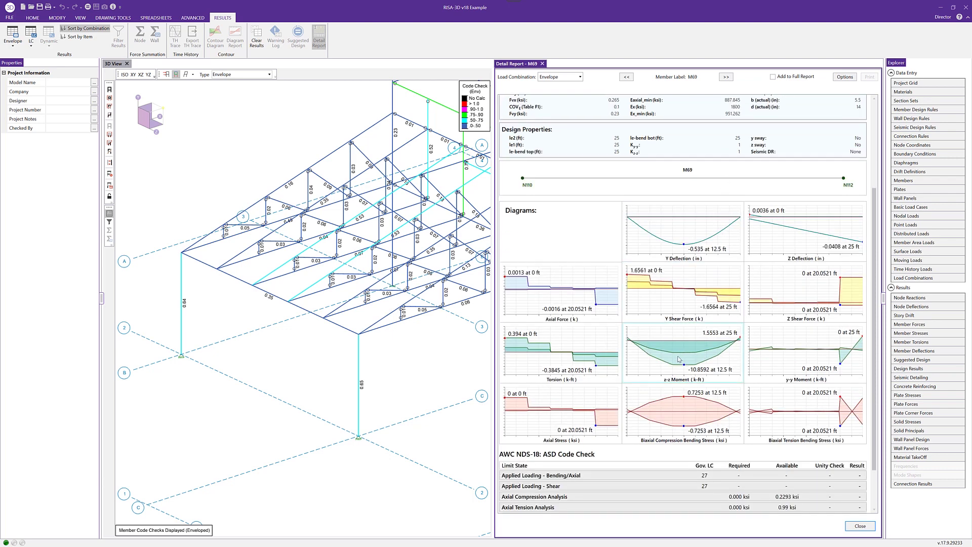
pyautogui.click(680, 359)
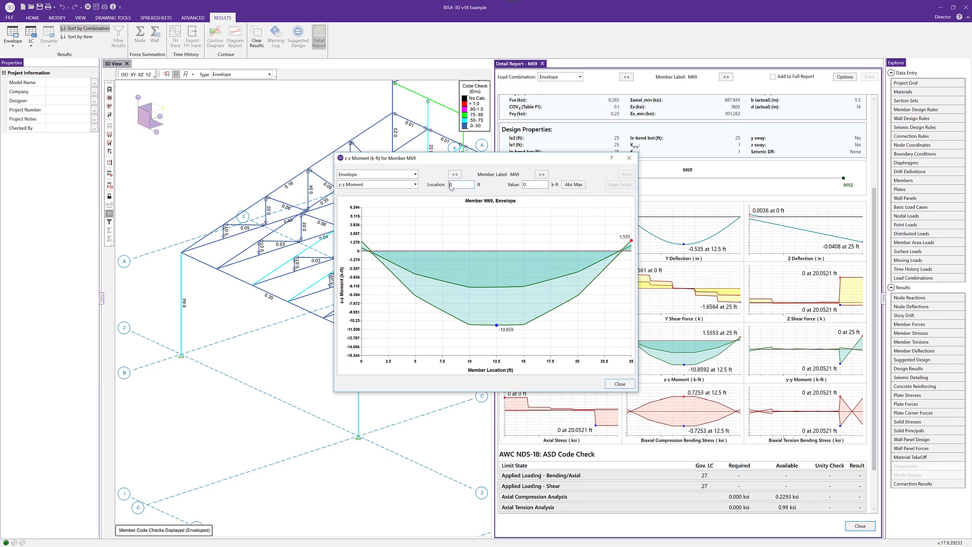
pyautogui.press('Tab')
pyautogui.click(454, 310)
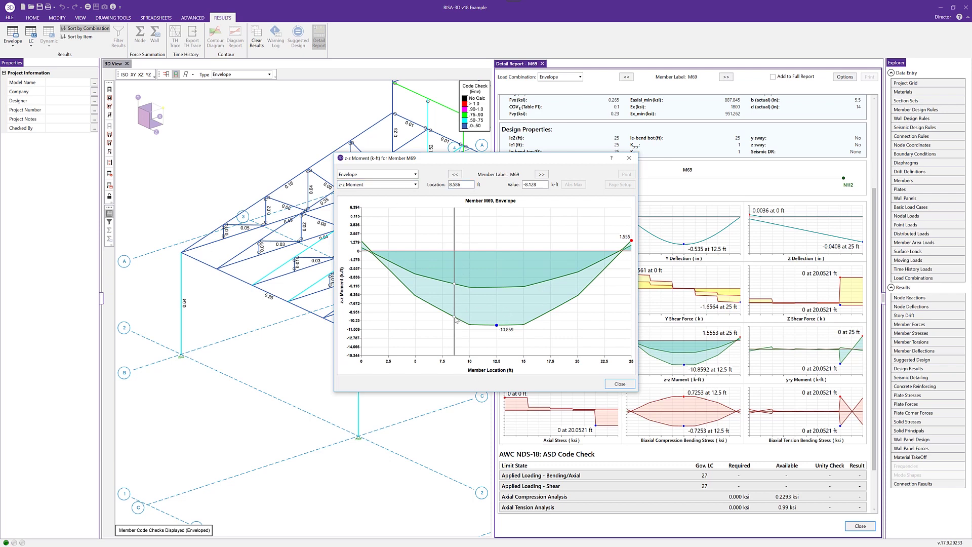
pyautogui.click(409, 186)
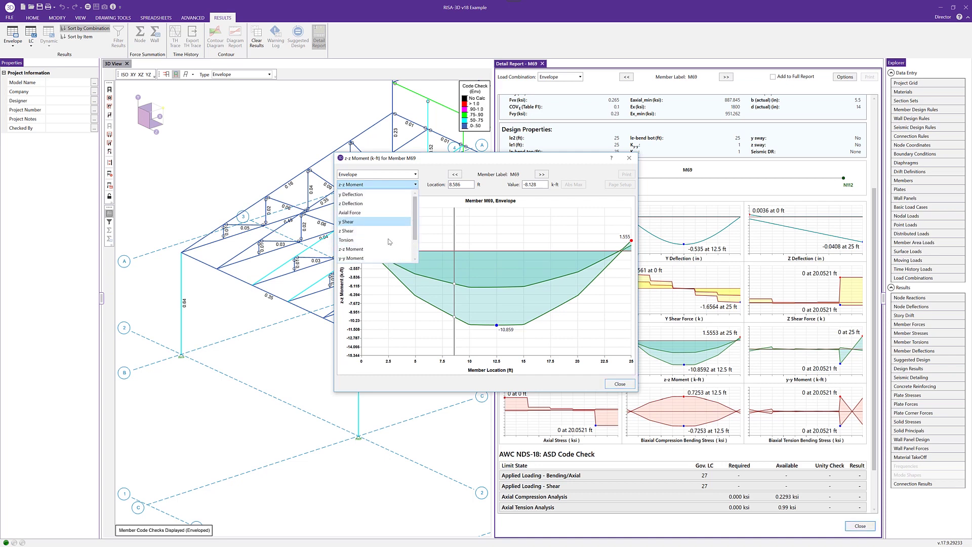
pyautogui.click(629, 158)
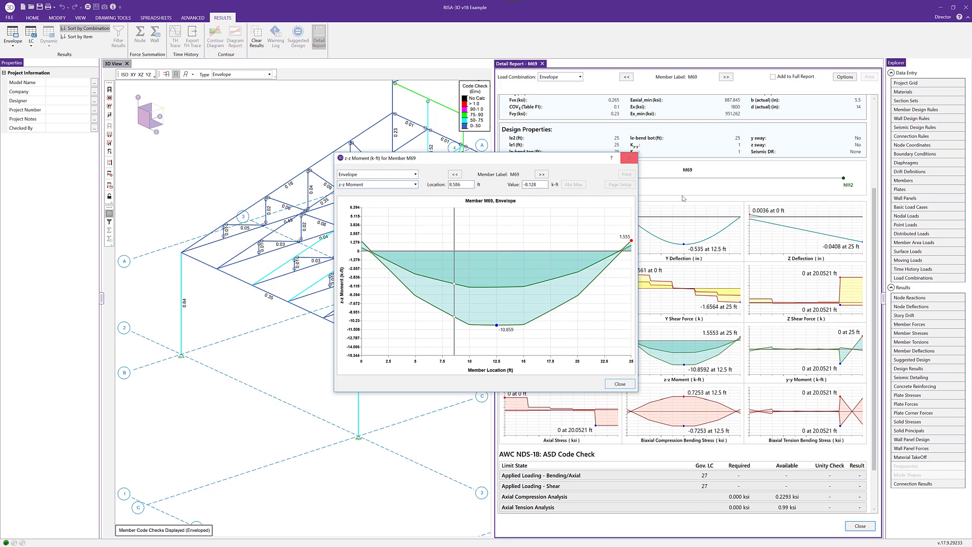
pyautogui.click(629, 162)
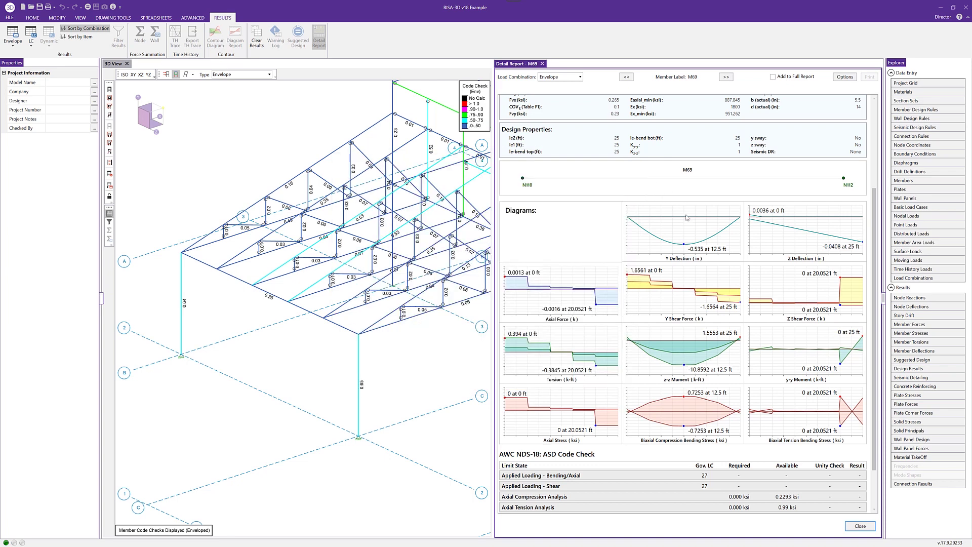
# - Expand M69's Bending & Axial Tension Analysis row in the code check table
pyautogui.scroll(-2, 689, 375)
pyautogui.scroll(-1, 689, 375)
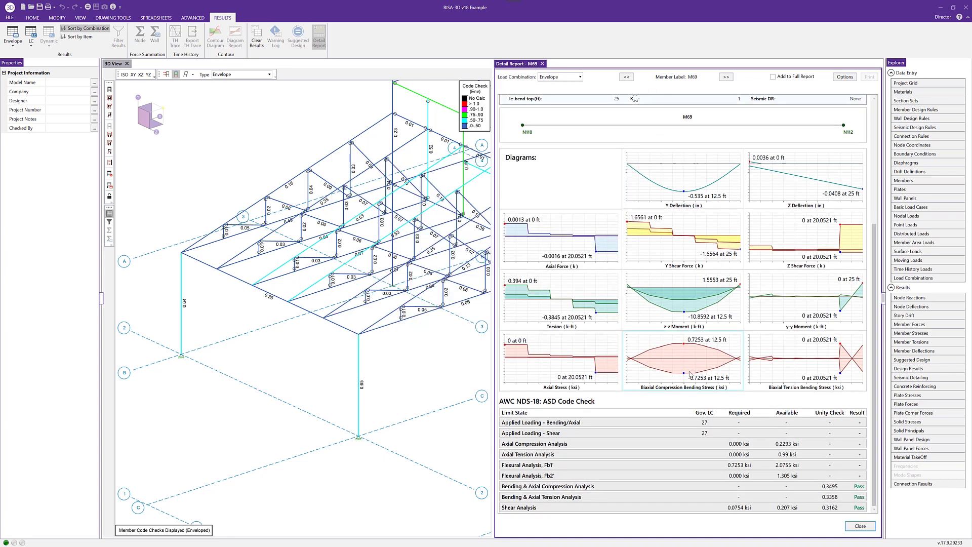
pyautogui.click(586, 422)
pyautogui.click(596, 497)
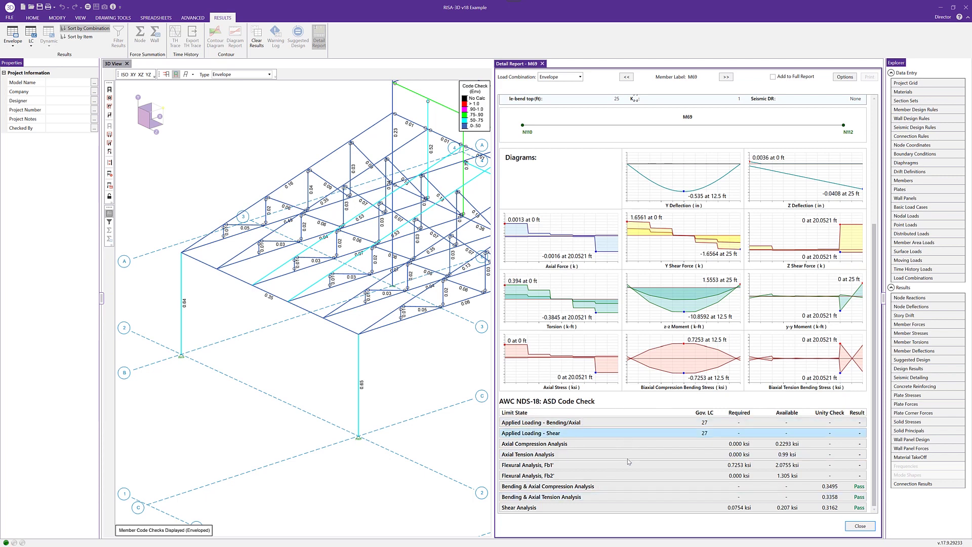
pyautogui.click(631, 497)
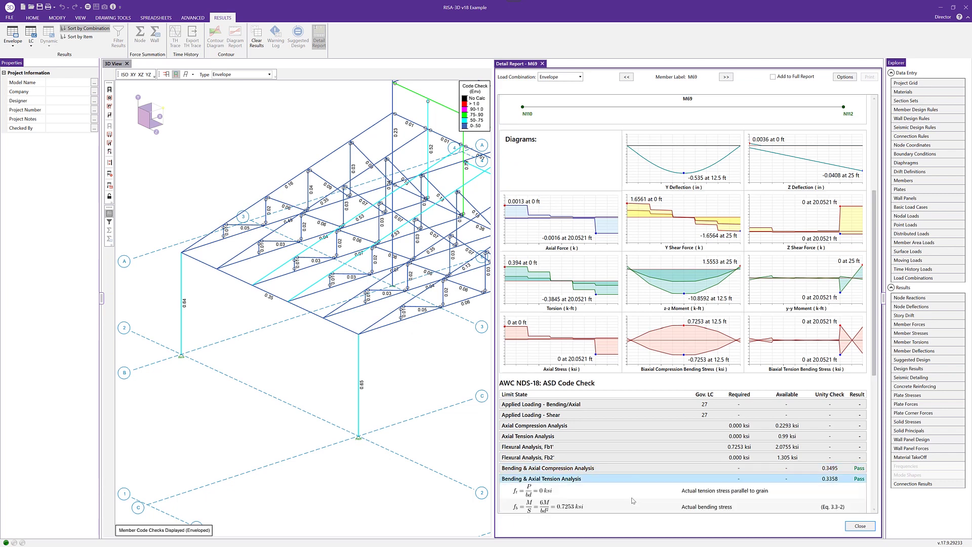
# - Review its calculation steps down to the 0.3358 unity check, then close the report
pyautogui.scroll(-3, 630, 489)
pyautogui.scroll(-6, 631, 489)
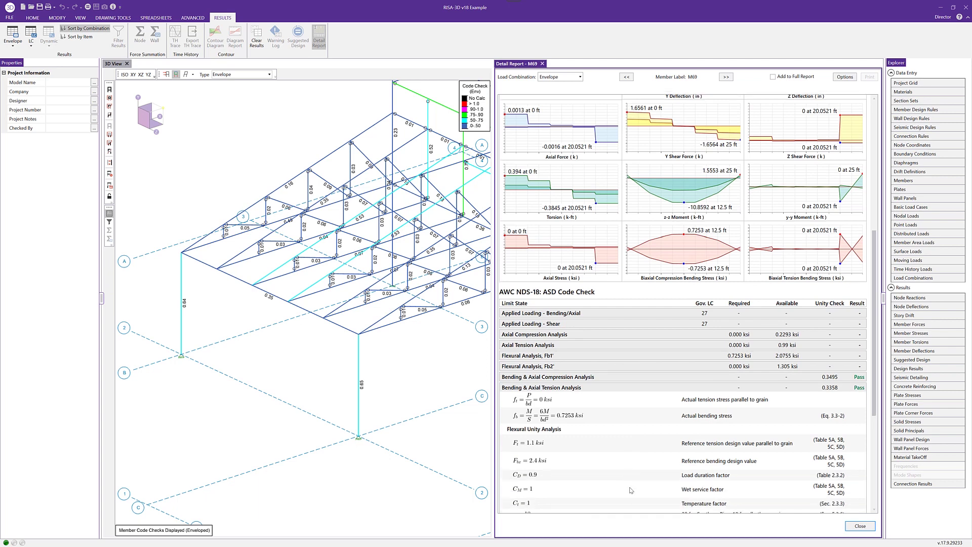
pyautogui.scroll(-3, 632, 490)
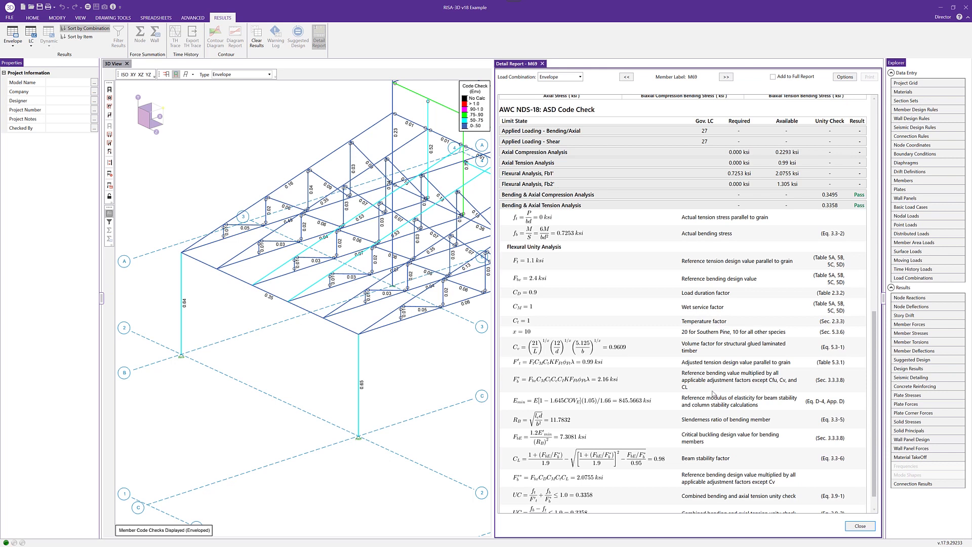
pyautogui.scroll(-1, 714, 398)
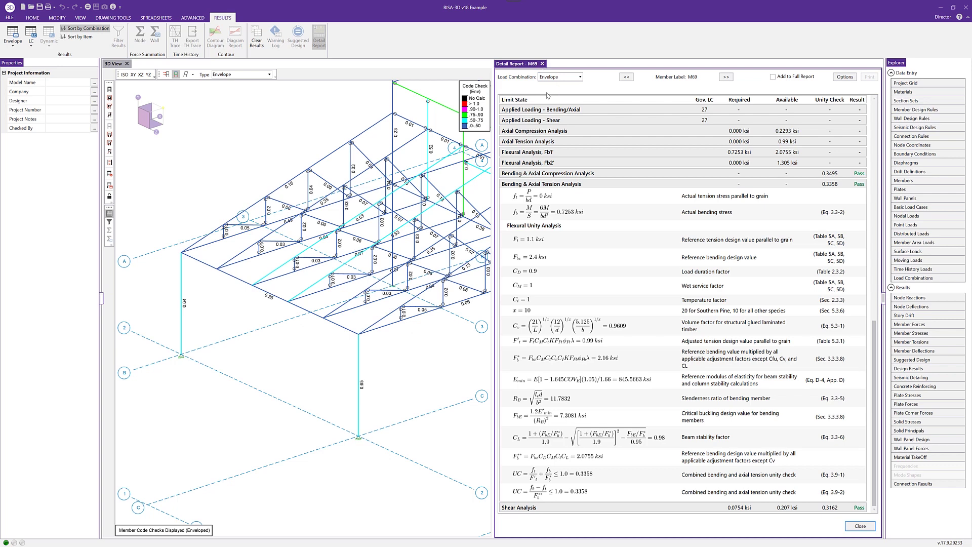
pyautogui.press('Escape')
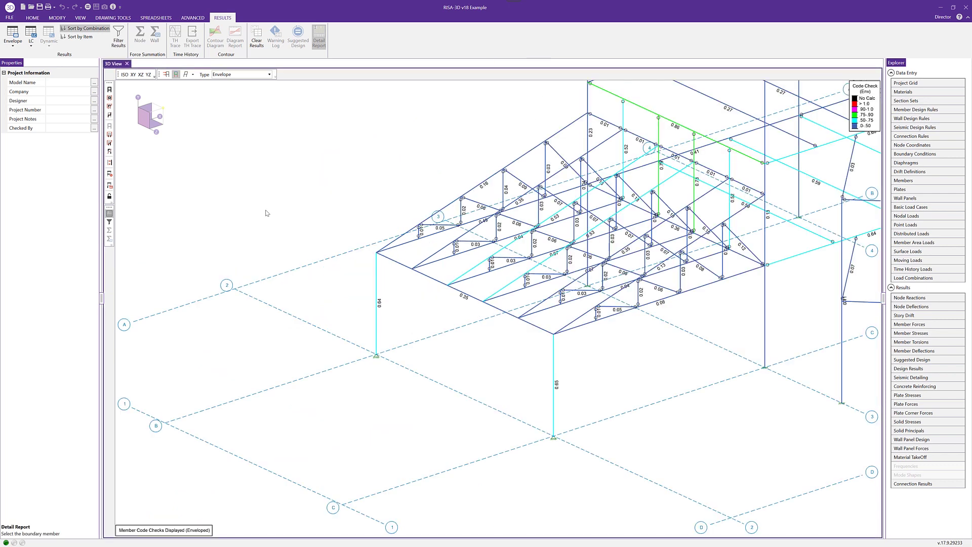
# - Pan to the HSS column M66 and open its Detail Report
pyautogui.scroll(-1, 750, 225)
pyautogui.moveTo(750, 225); pyautogui.dragTo(529, 315, button='middle')
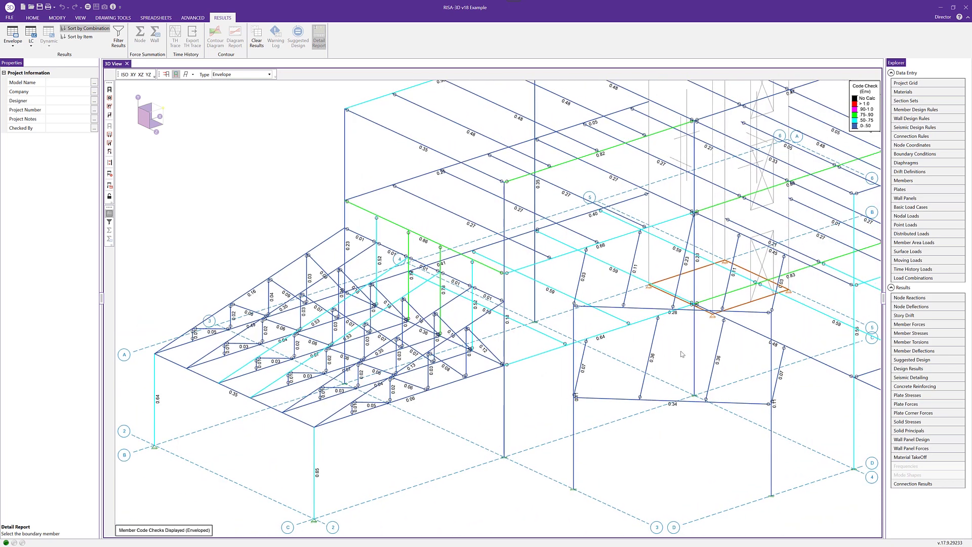
pyautogui.press('Escape')
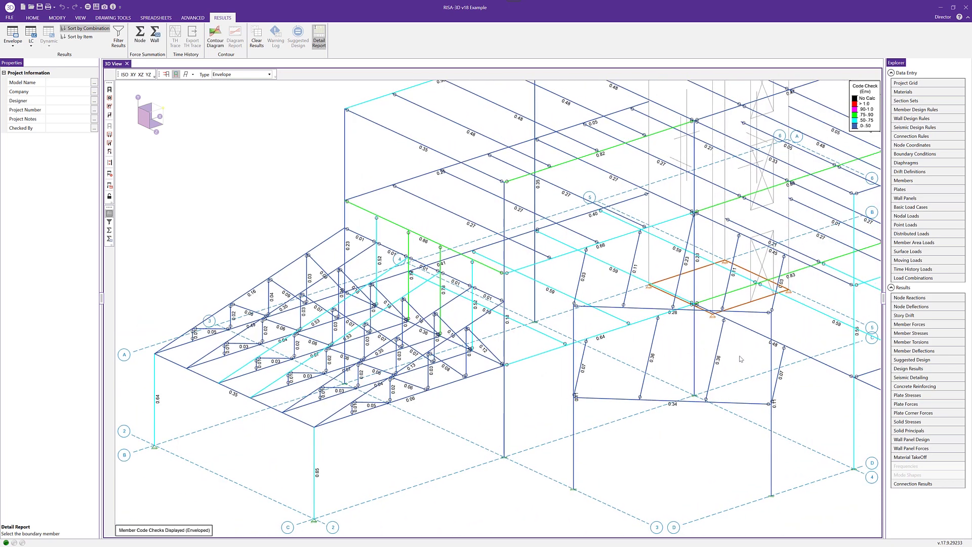
pyautogui.click(854, 411)
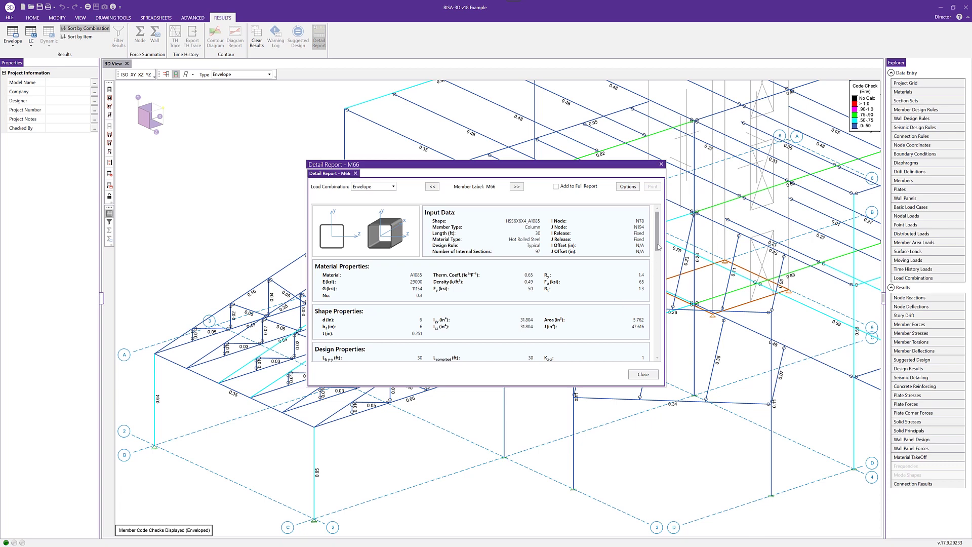
# - Expand M66's Bending & Axial Interaction Check, then scroll up to its shape properties (5.762 in² area)
pyautogui.moveTo(658, 242); pyautogui.dragTo(658, 361)
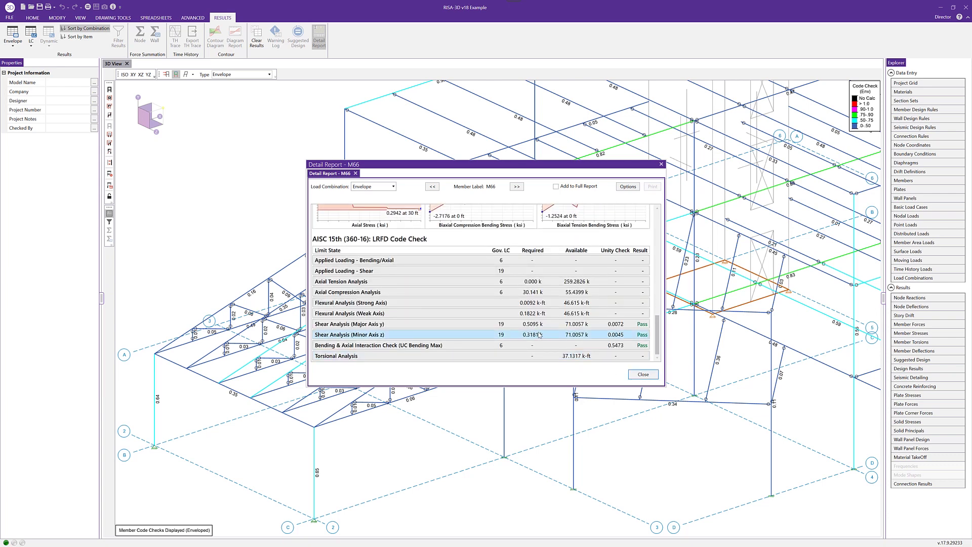
pyautogui.click(454, 345)
pyautogui.scroll(-5, 454, 347)
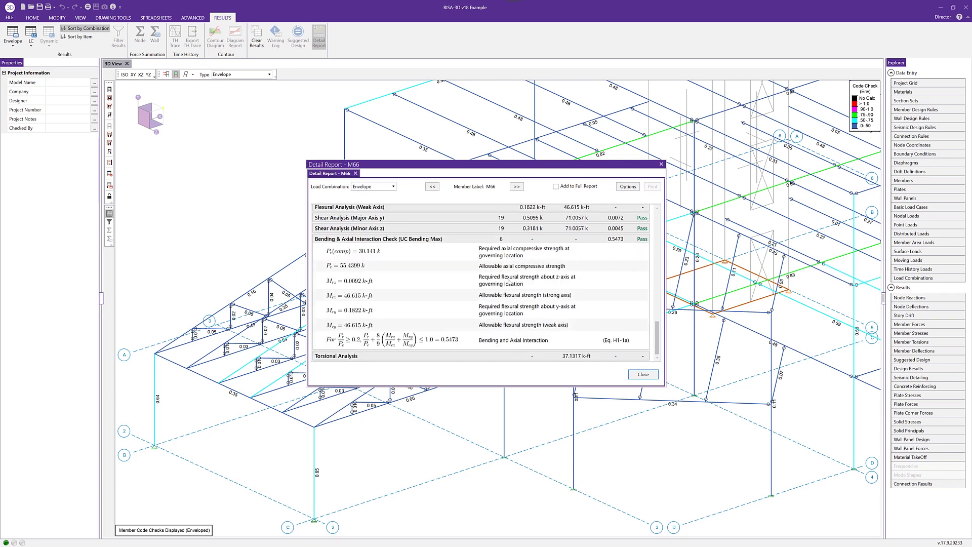
pyautogui.scroll(1, 504, 333)
pyautogui.scroll(1, 503, 333)
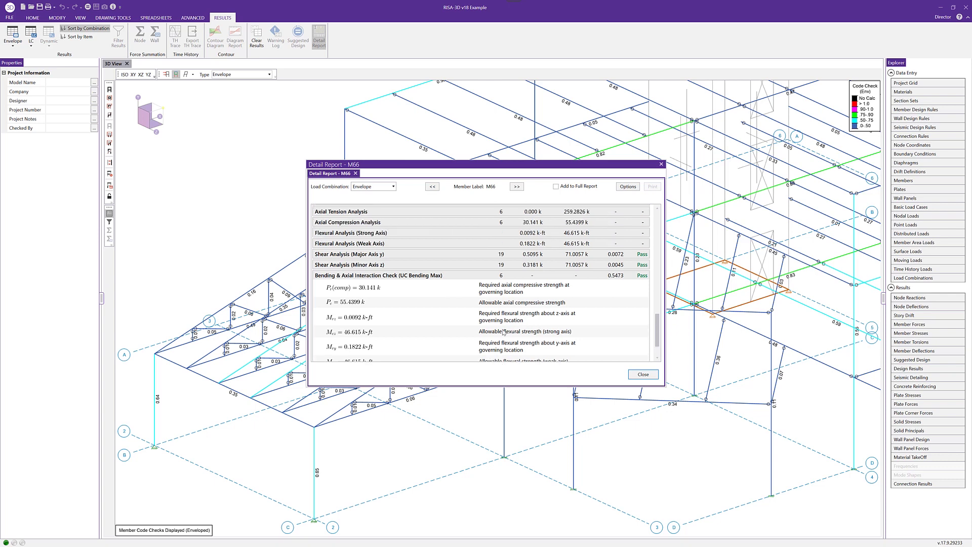
pyautogui.scroll(10, 503, 333)
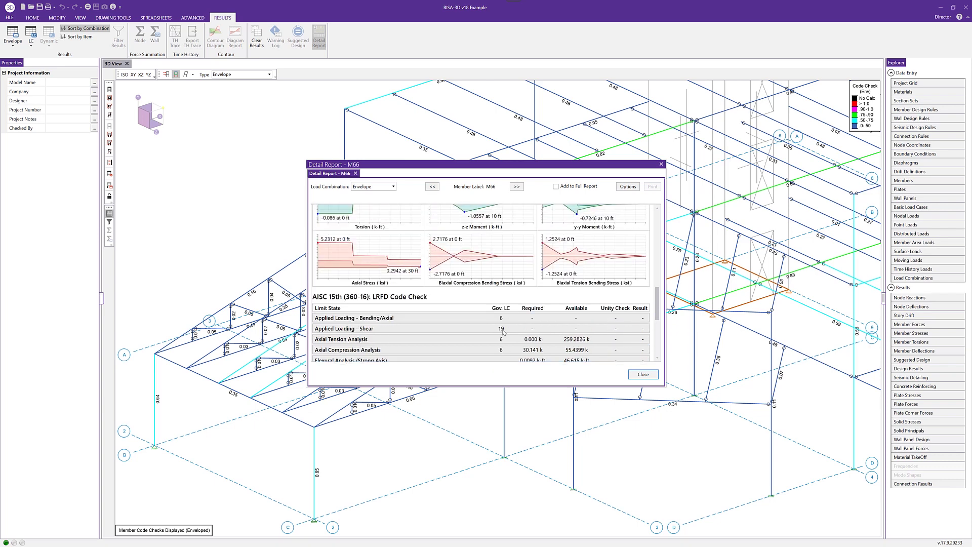
pyautogui.scroll(10, 504, 333)
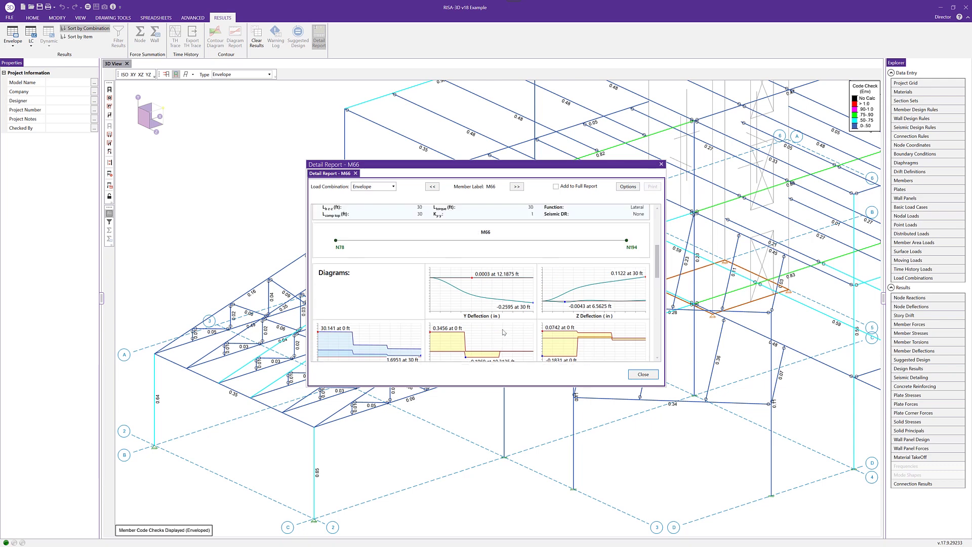
pyautogui.scroll(1, 504, 333)
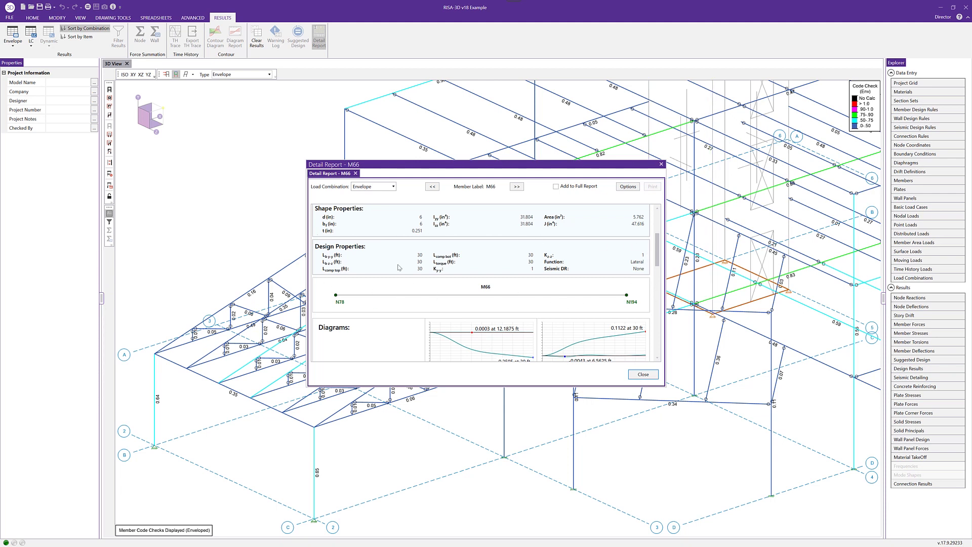
# - Open wall panel WP4's Detail Report and scroll to its Design Summary: Enveloped Results
pyautogui.click(641, 374)
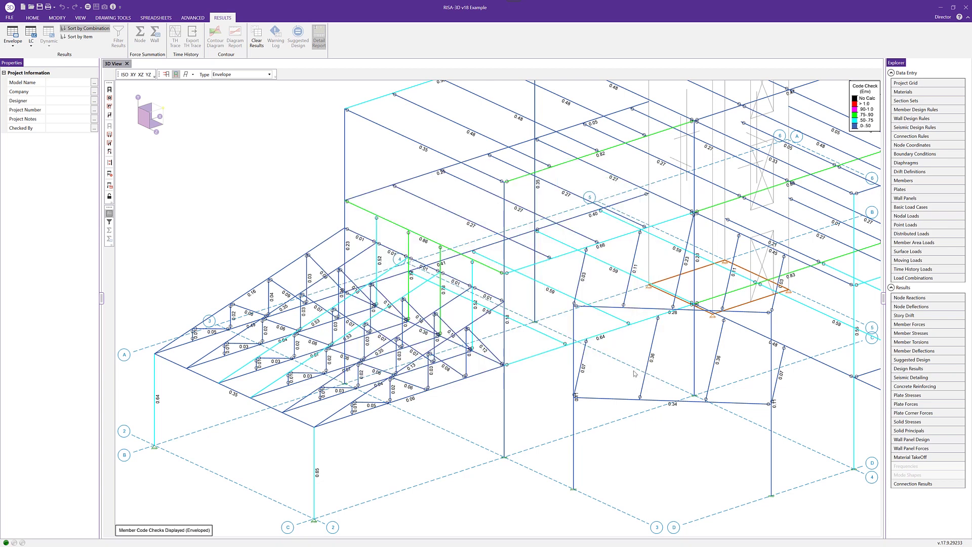
pyautogui.scroll(-2, 598, 340)
pyautogui.scroll(2, 598, 340)
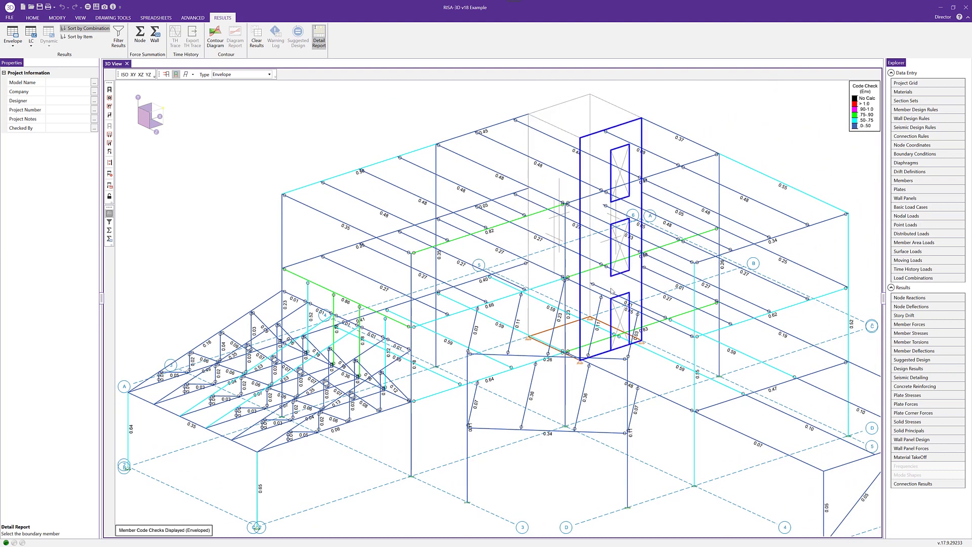
pyautogui.click(611, 290)
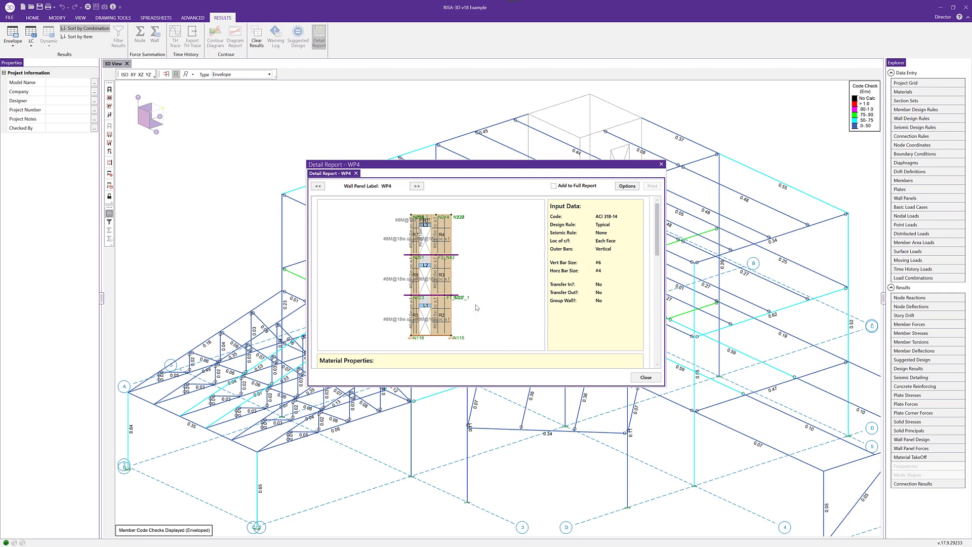
pyautogui.moveTo(657, 212); pyautogui.dragTo(654, 303)
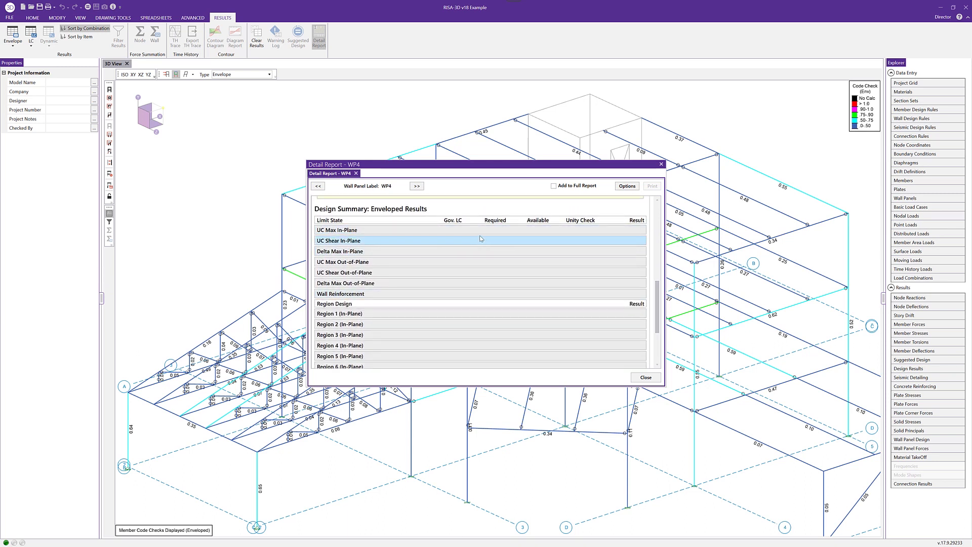
# - Expand WP4's UC Max In-Plane and Delta Max In-Plane rows, then scroll to the Region rows
pyautogui.click(458, 231)
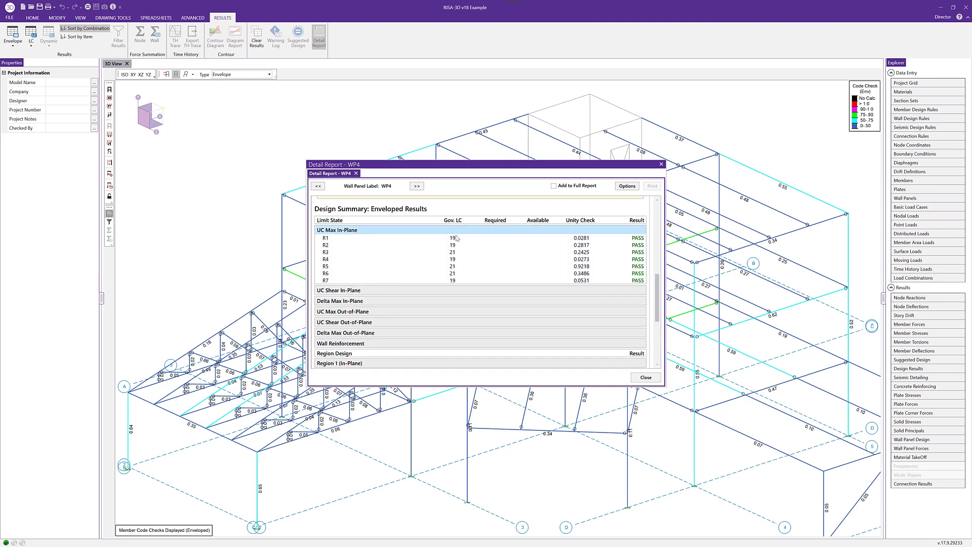
pyautogui.click(434, 302)
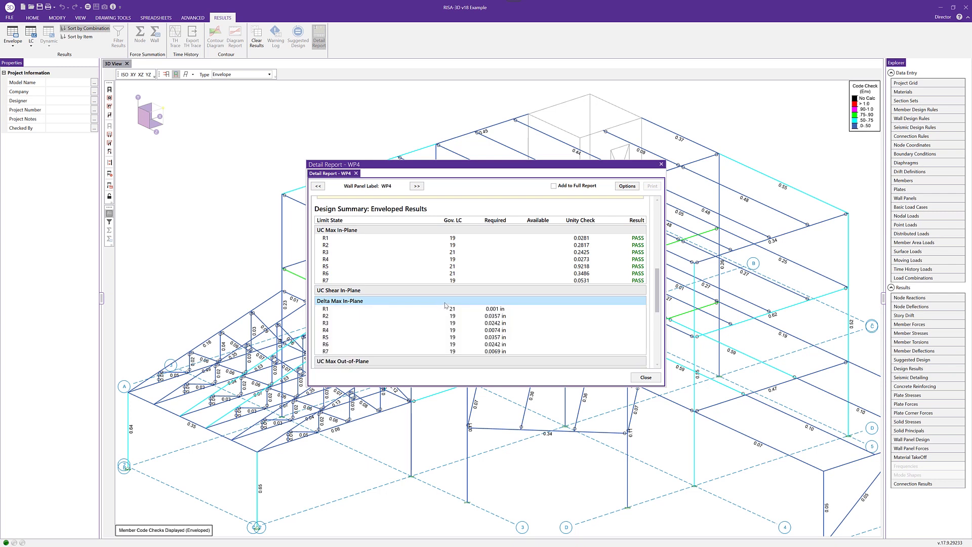
pyautogui.scroll(-3, 450, 300)
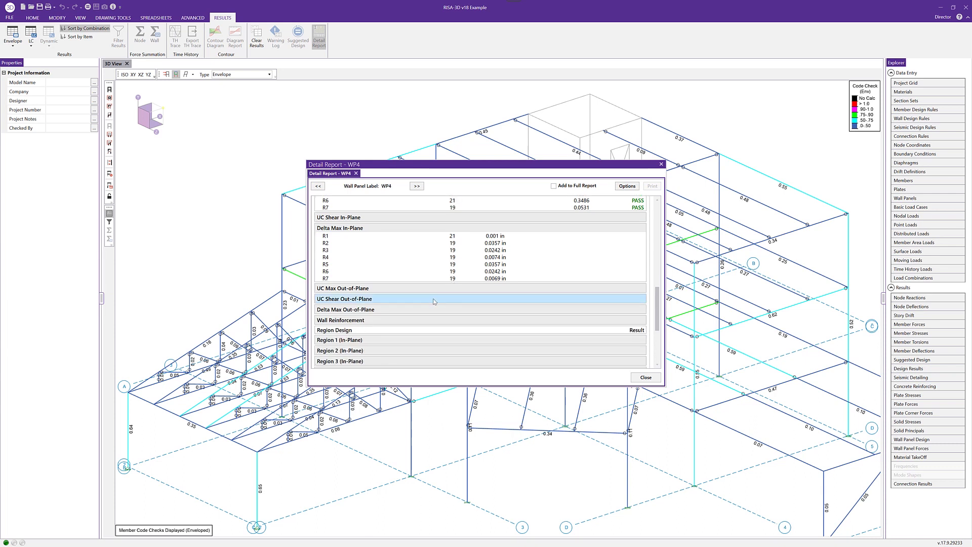
pyautogui.scroll(-4, 435, 301)
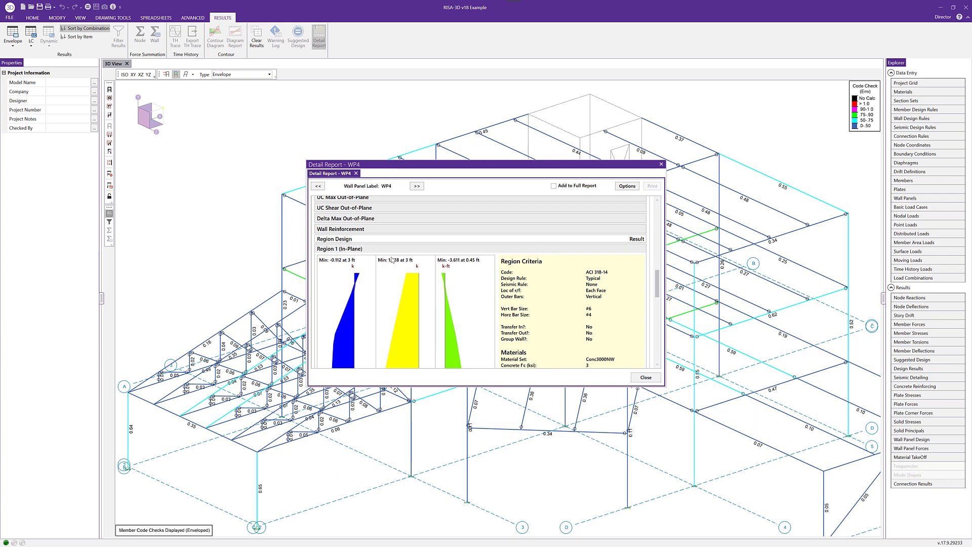
# - Make the WP4 report taller and scroll to Region 1's Axial/Bending Details (unity 0.0281)
pyautogui.scroll(-3, 533, 366)
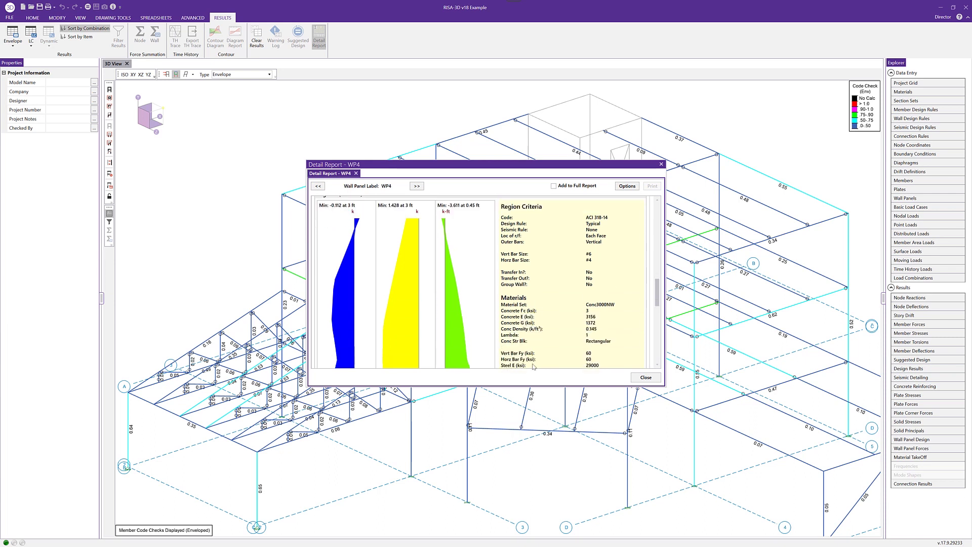
pyautogui.moveTo(635, 385); pyautogui.dragTo(644, 489)
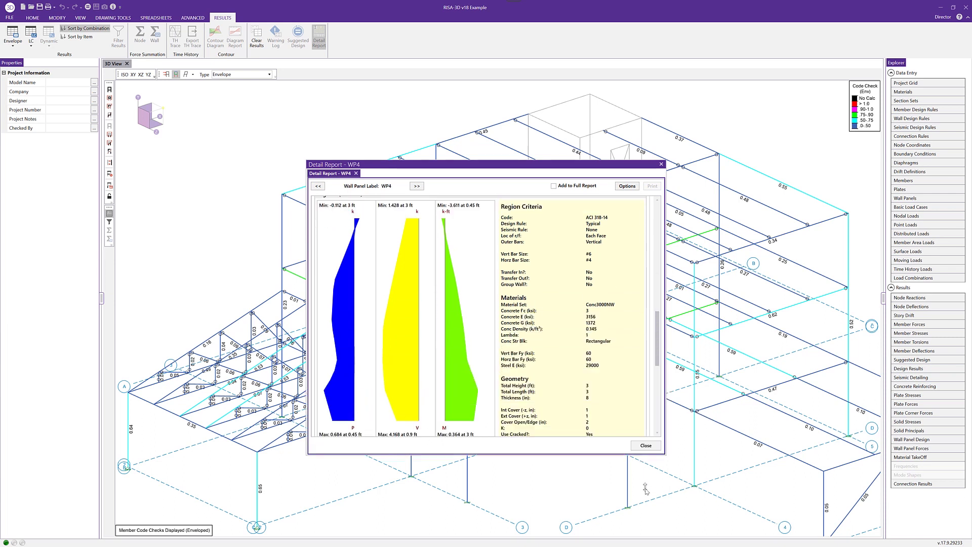
pyautogui.scroll(1, 361, 360)
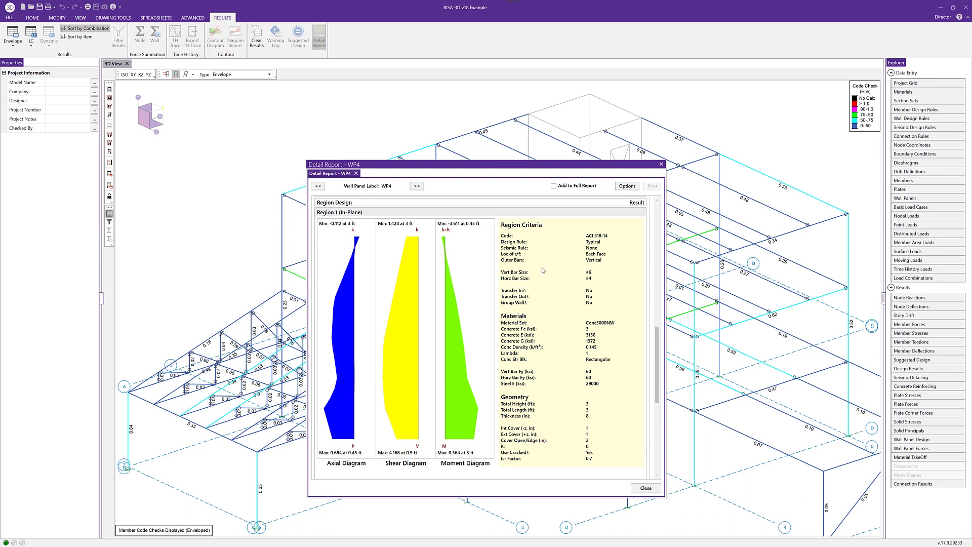
pyautogui.scroll(-6, 391, 341)
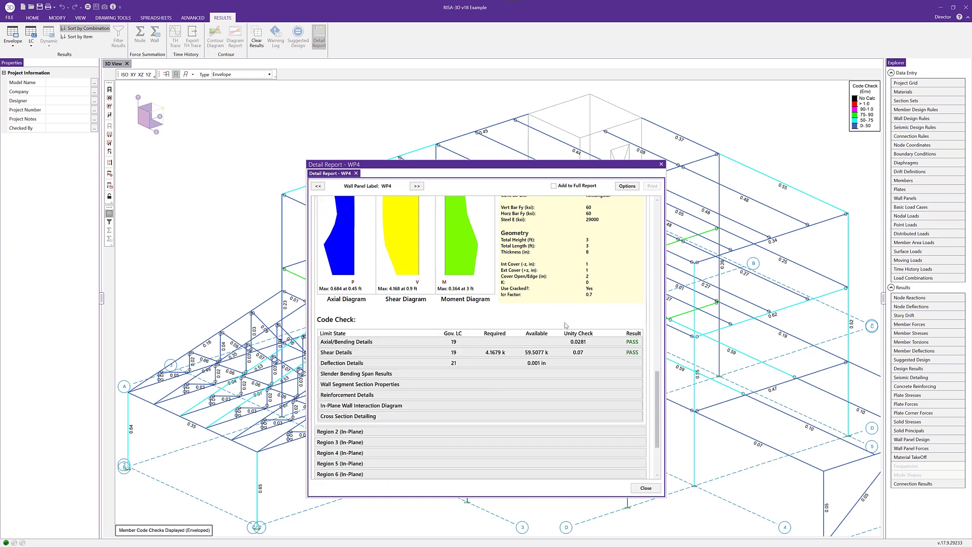
pyautogui.scroll(-1, 392, 335)
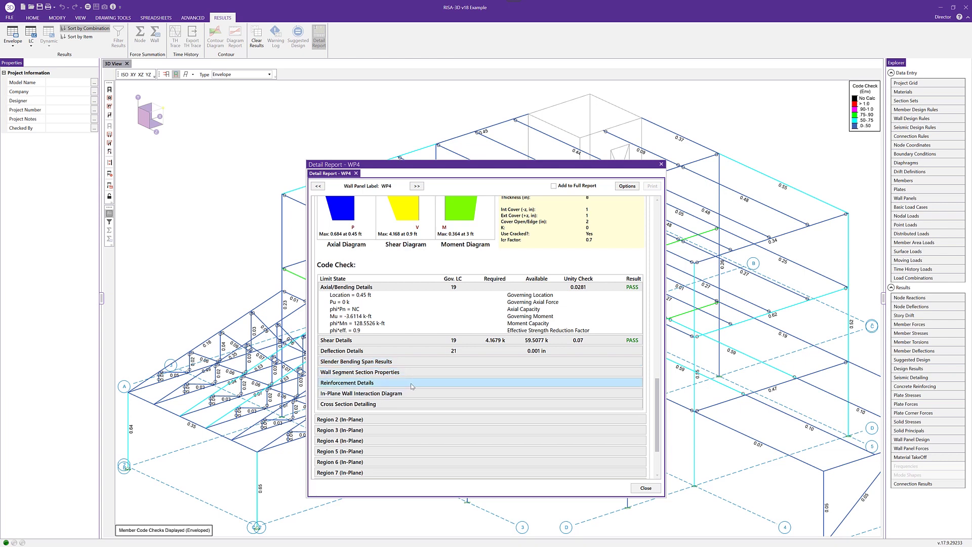
# - Expand Region 1 Reinforcement Details, then regenerate the report with Custom Material/Wall Properties and Summary options
pyautogui.click(457, 379)
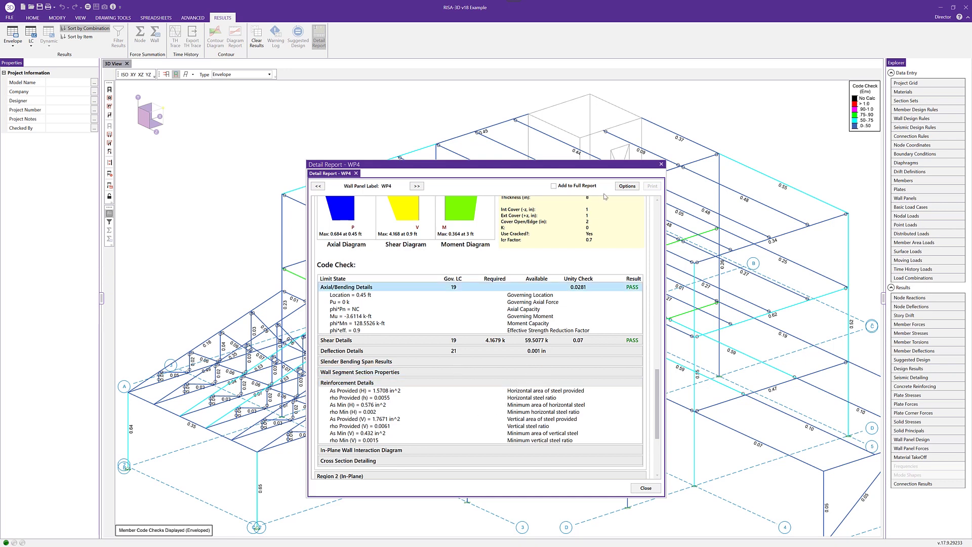
pyautogui.click(626, 186)
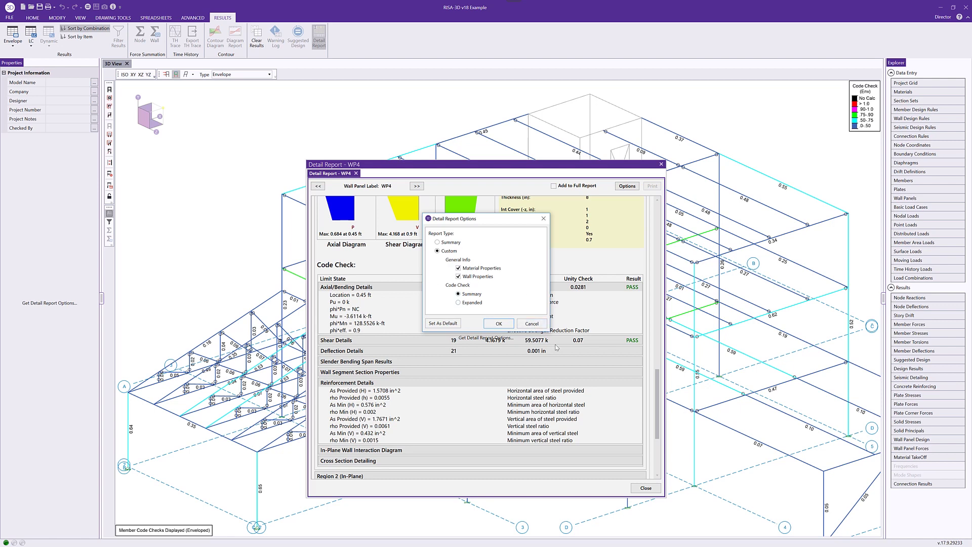
pyautogui.click(499, 323)
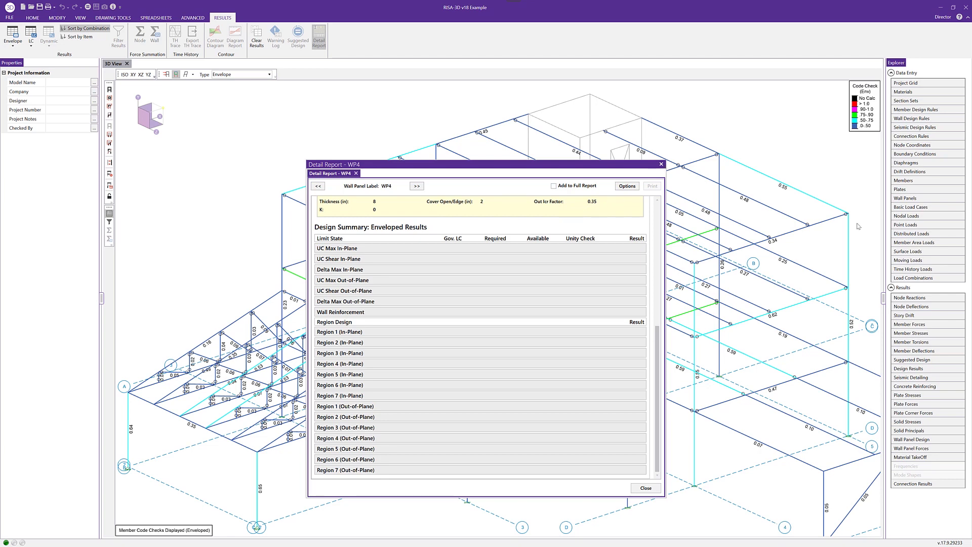
# - Close the WP4 report, then show member M6's W14X34 detail report from the AISC steel code-check table
pyautogui.press('Escape')
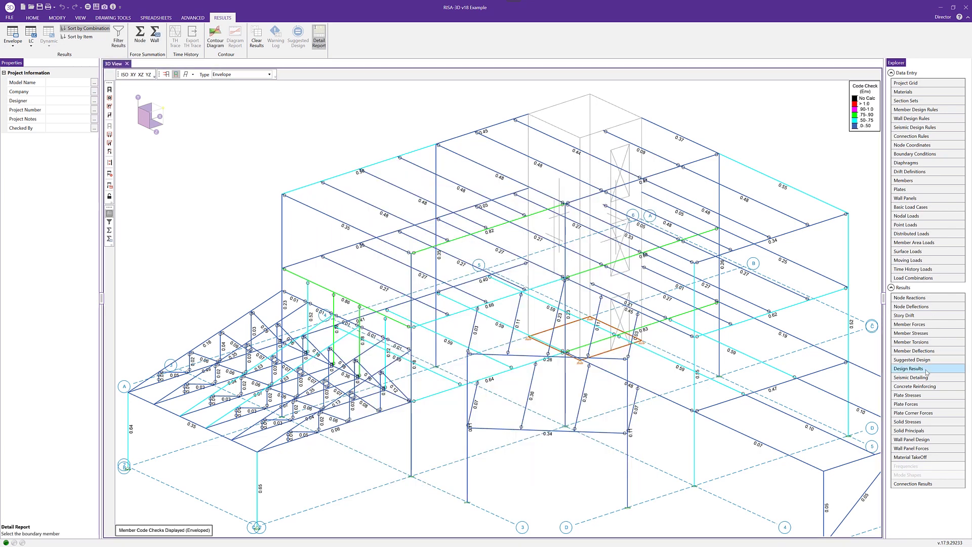
pyautogui.click(926, 369)
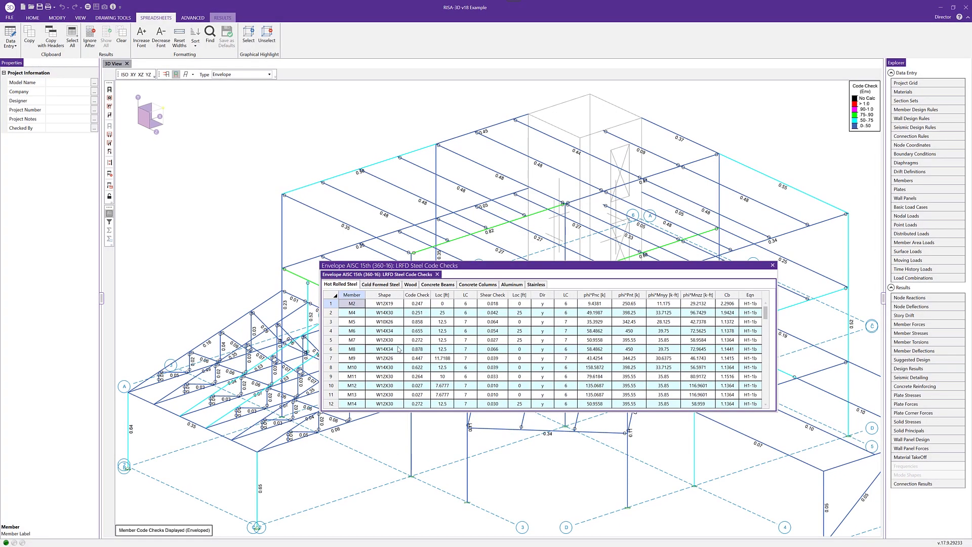
pyautogui.click(334, 333)
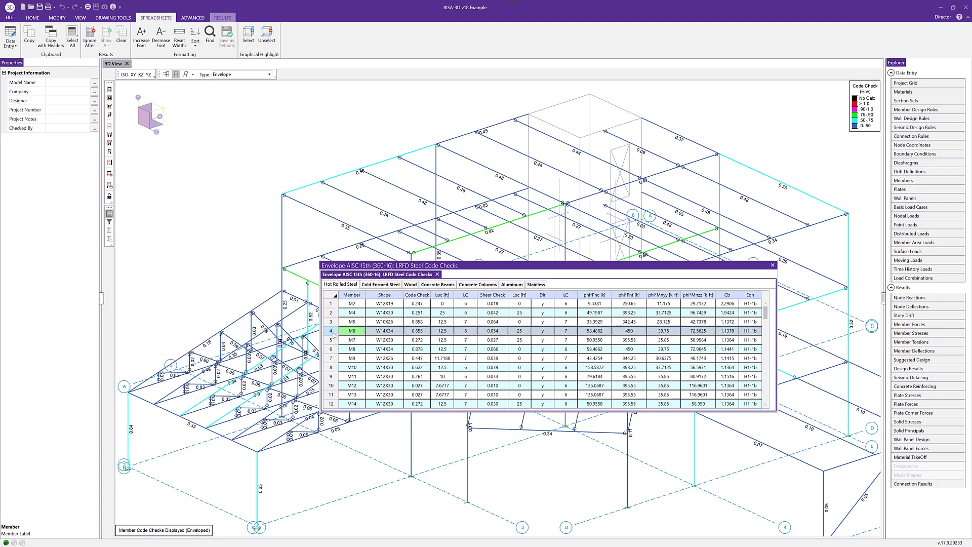
pyautogui.rightClick(334, 336)
pyautogui.click(349, 345)
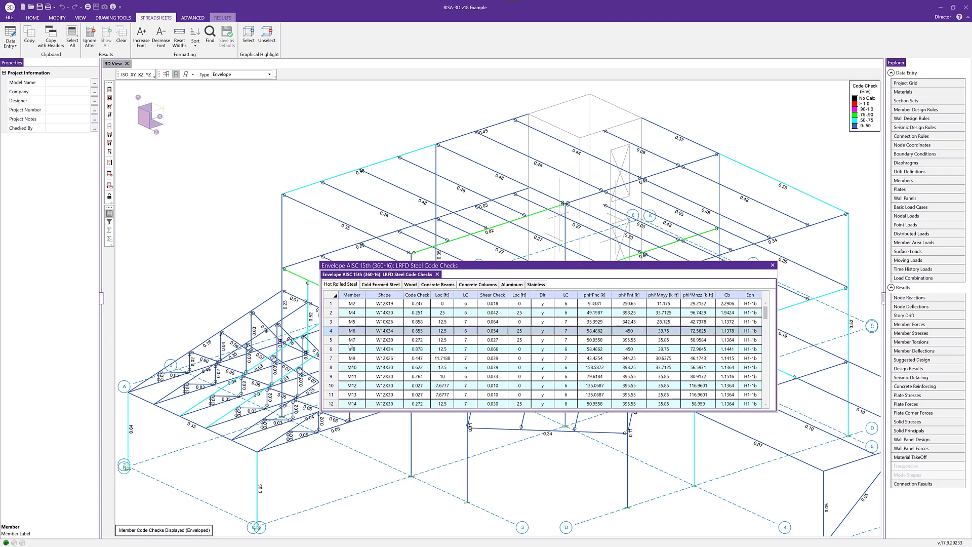